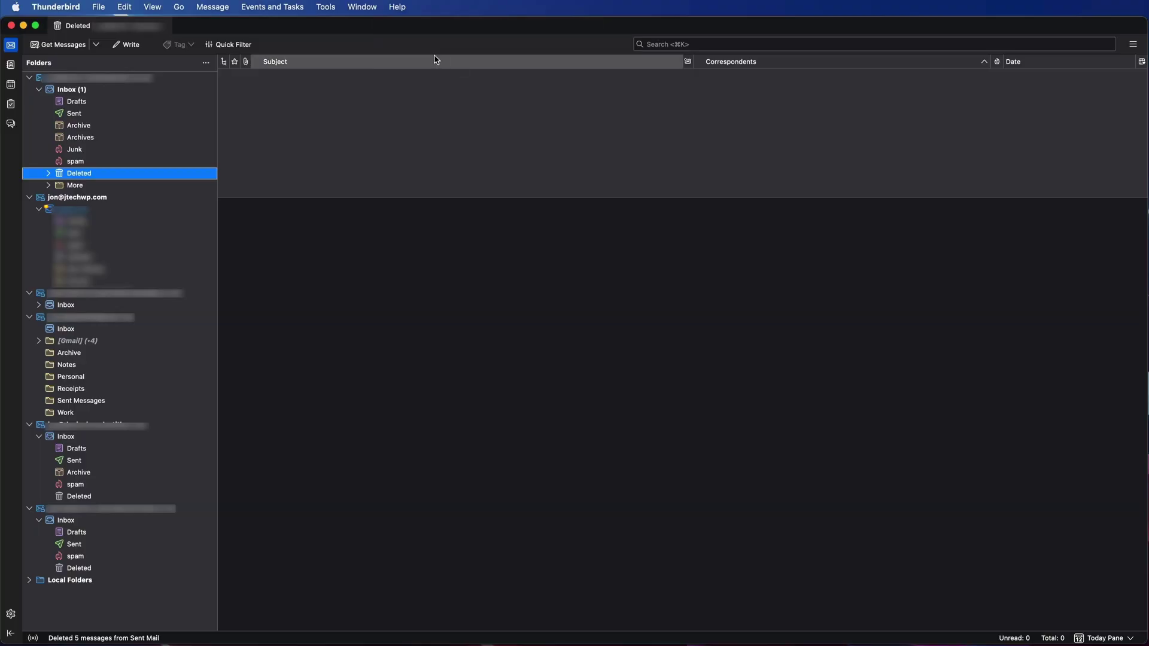
- Confirm Thunderbird 102.3.2 is up to date, then open the Export page
left_click(56, 7)
left_click(63, 22)
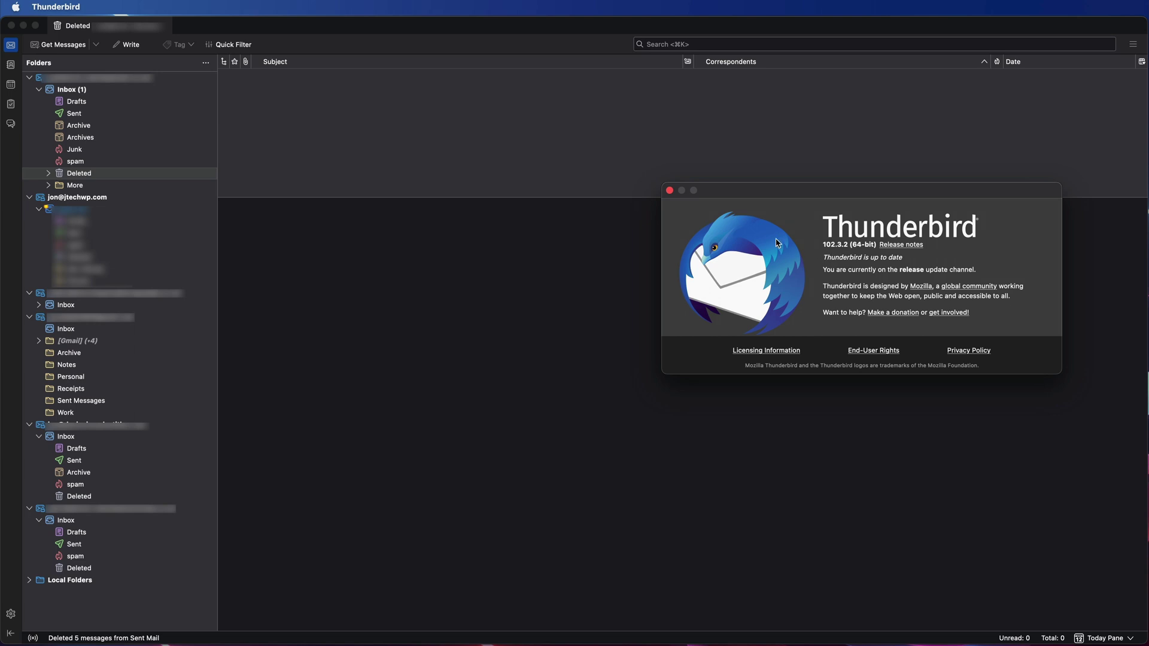
left_click(669, 191)
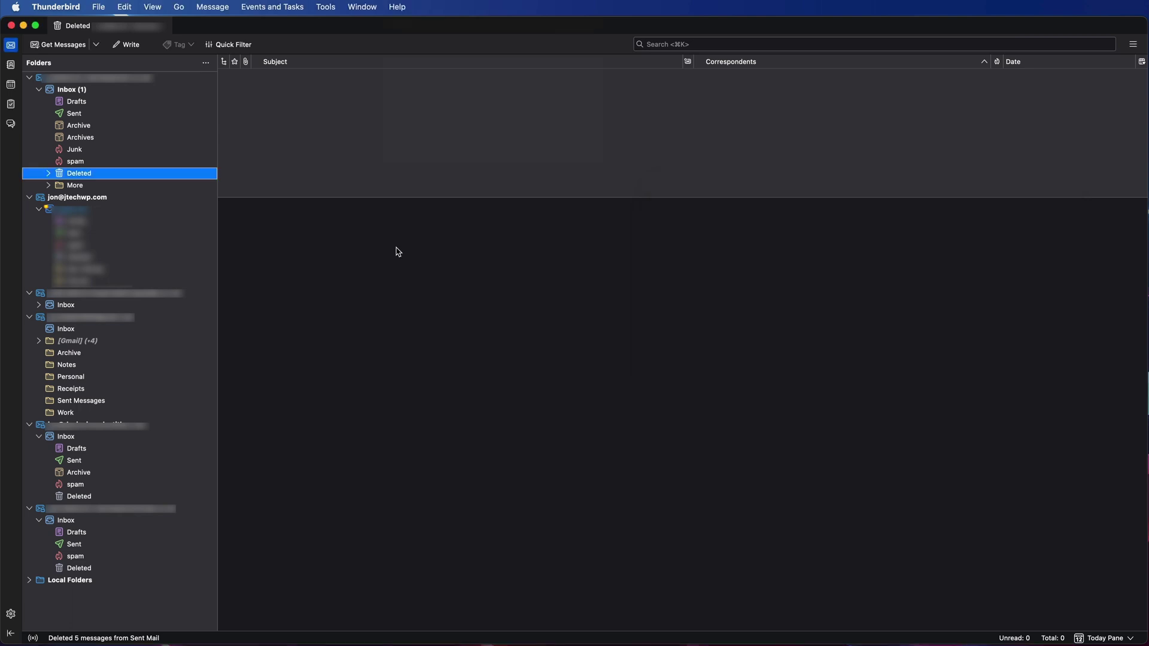
left_click(327, 8)
left_click(365, 189)
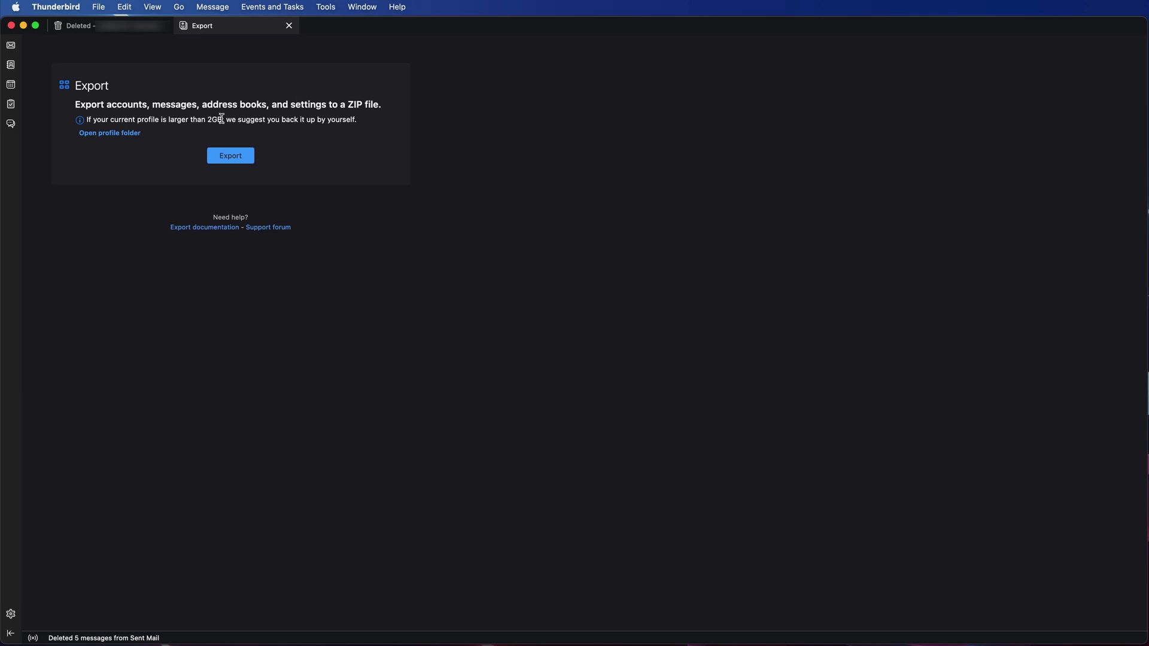
- Reveal the current dj405w7l.default-release profile folder in Finder from the Export tab
left_click(115, 139)
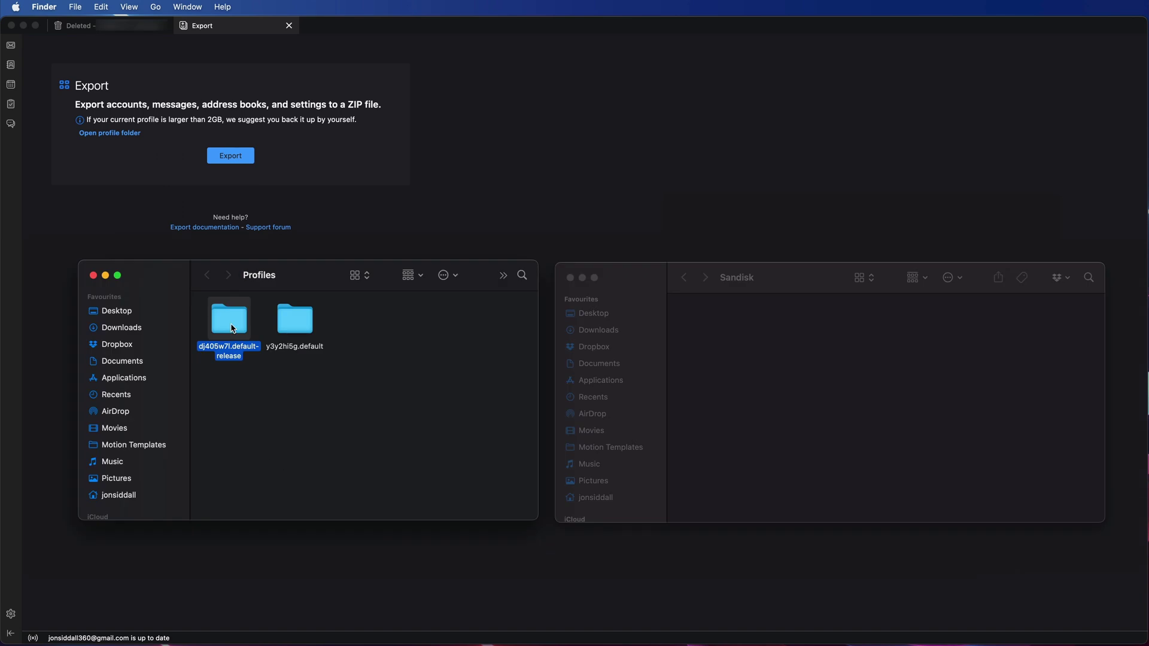
- Copy the dj405w7l.default-release profile folder onto the Sandisk drive
right_click(232, 327)
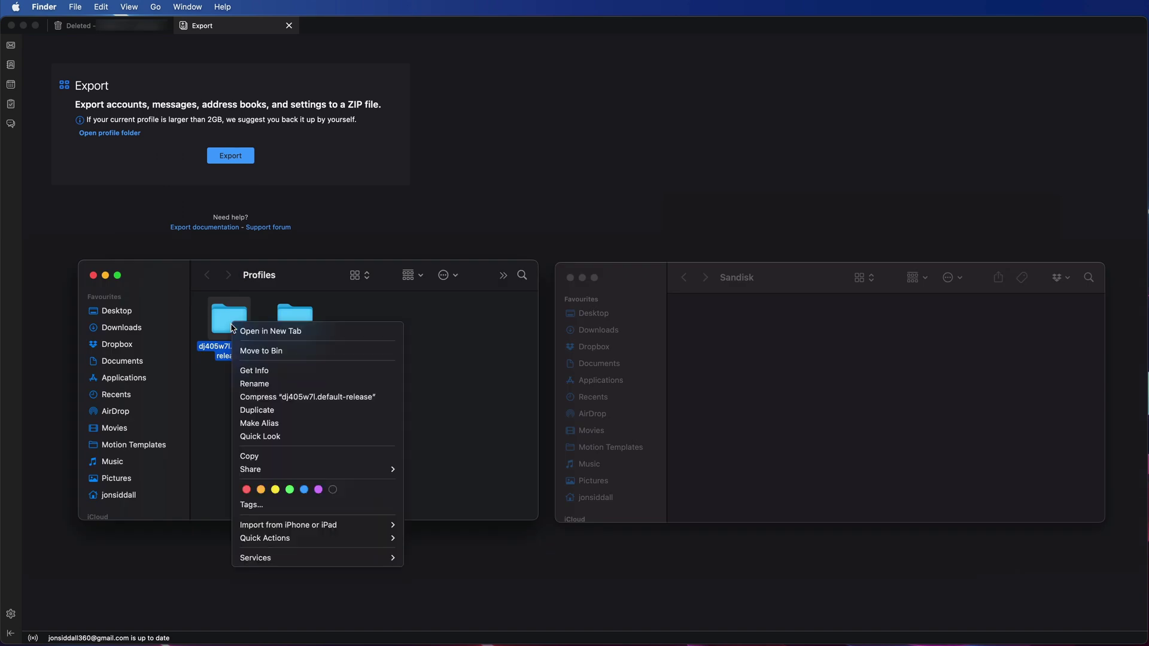
left_click(300, 457)
left_click(824, 345)
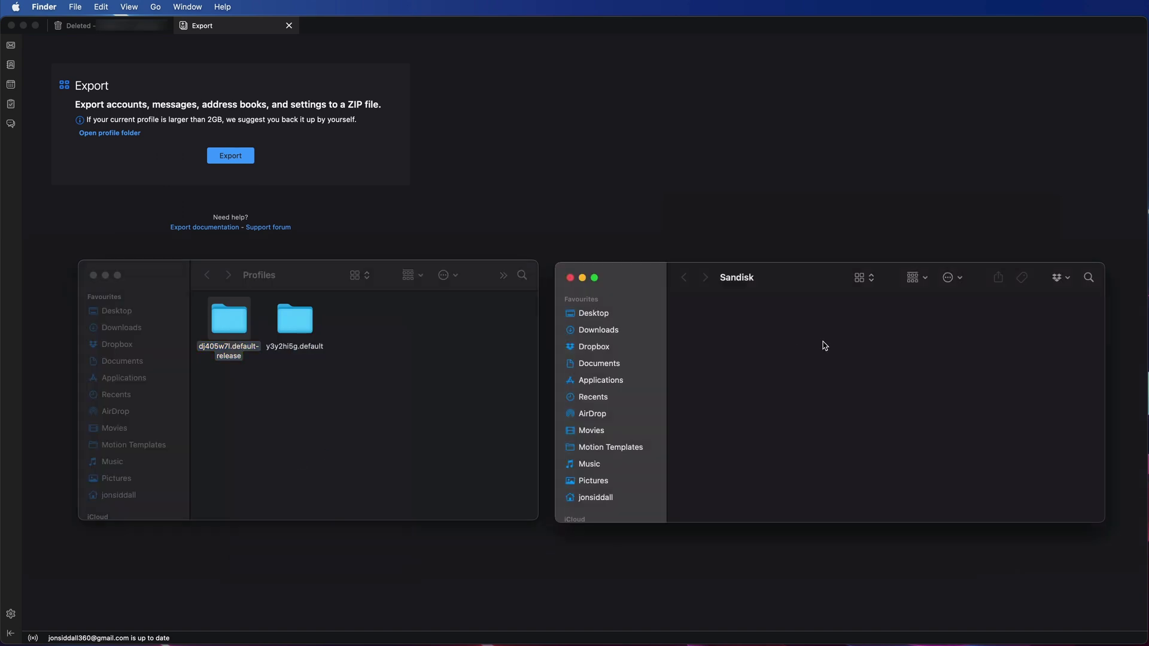
right_click(825, 346)
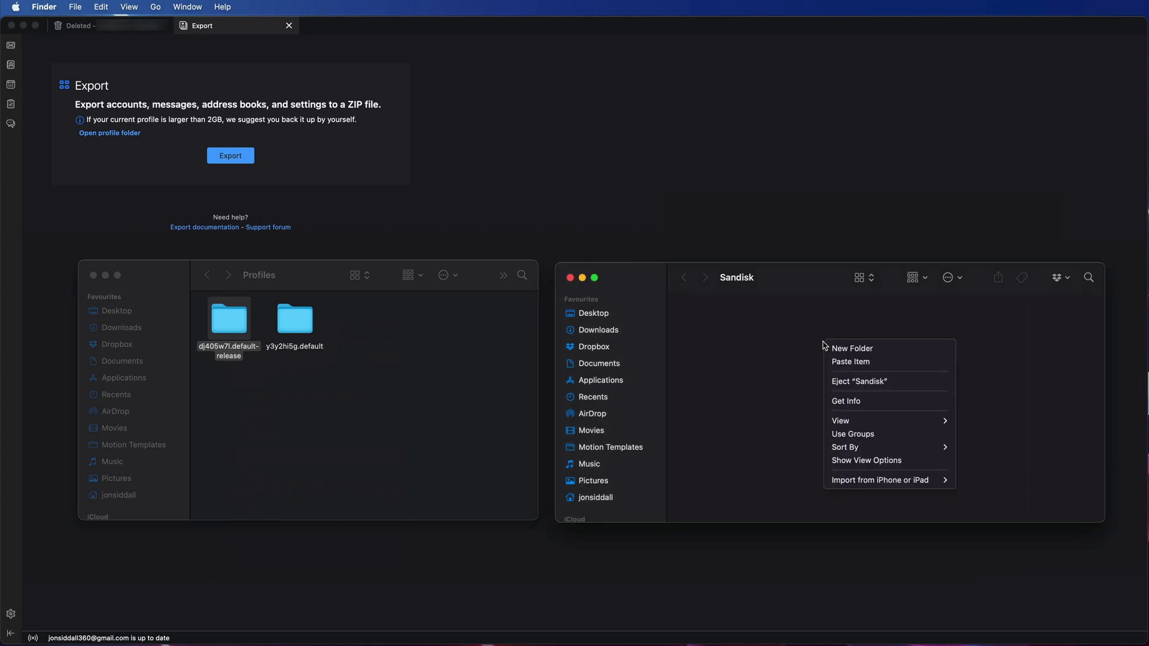
left_click(856, 362)
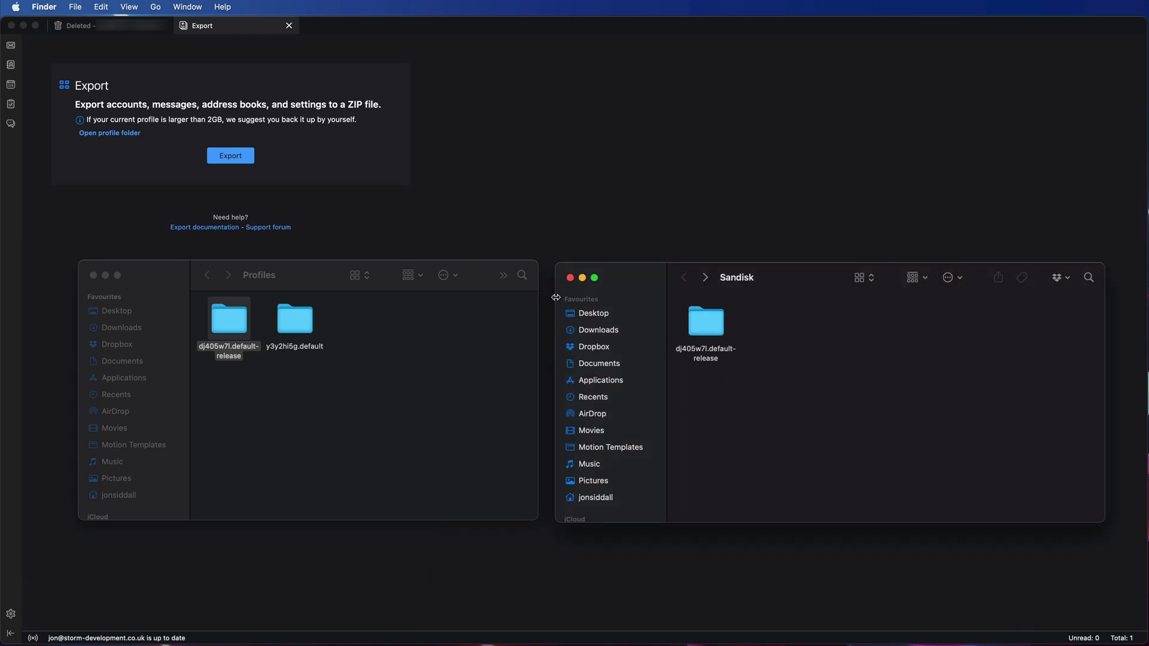
- Close the Sandisk, Profiles and Thunderbird windows, then open the Sandisk drive
left_click(569, 279)
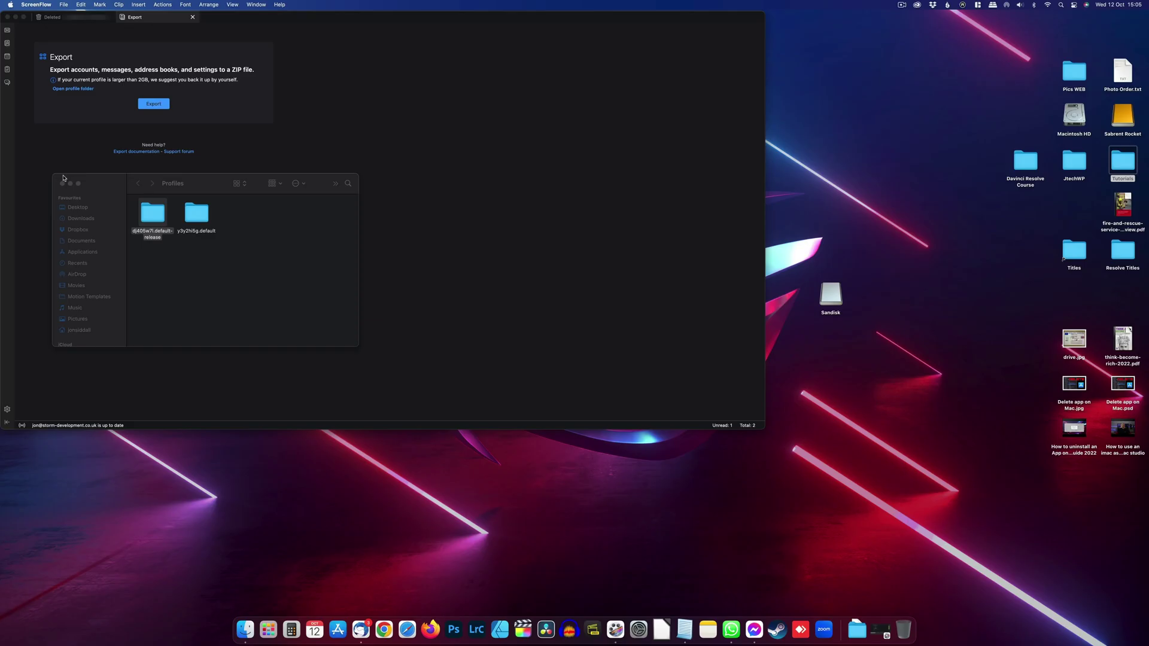
left_click(61, 183)
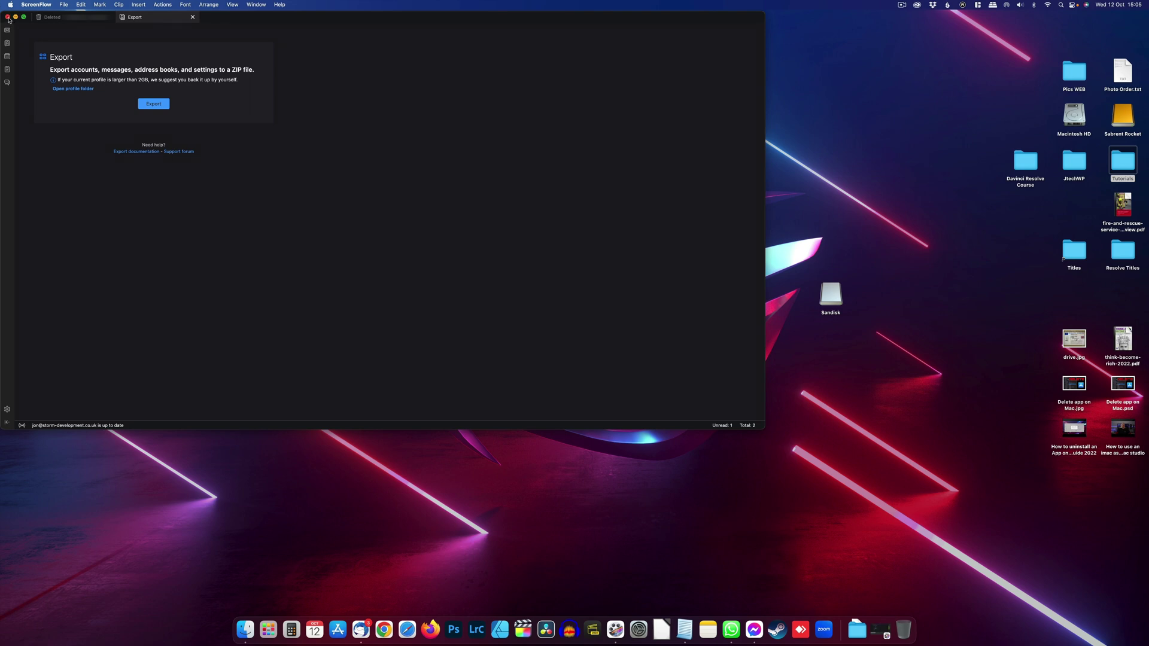
left_click(8, 17)
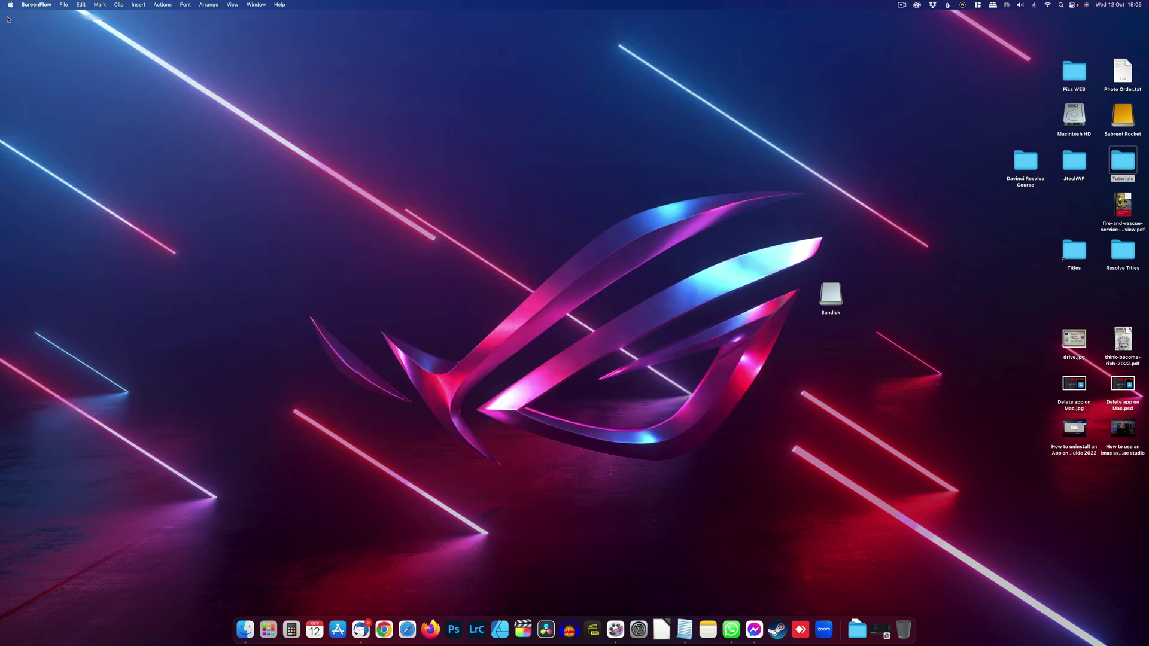
right_click(833, 295)
left_click(863, 322)
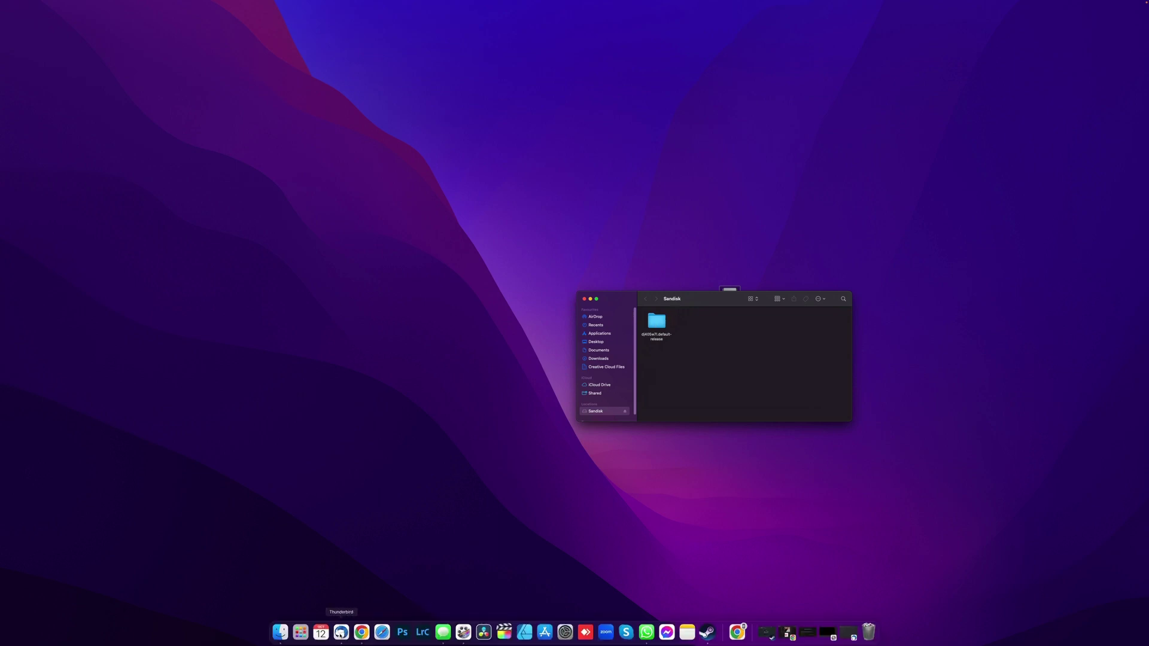
- Launch Thunderbird on the new Mac, reveal its kfkxbv55.default-release profile folder, then quit
left_click(341, 633)
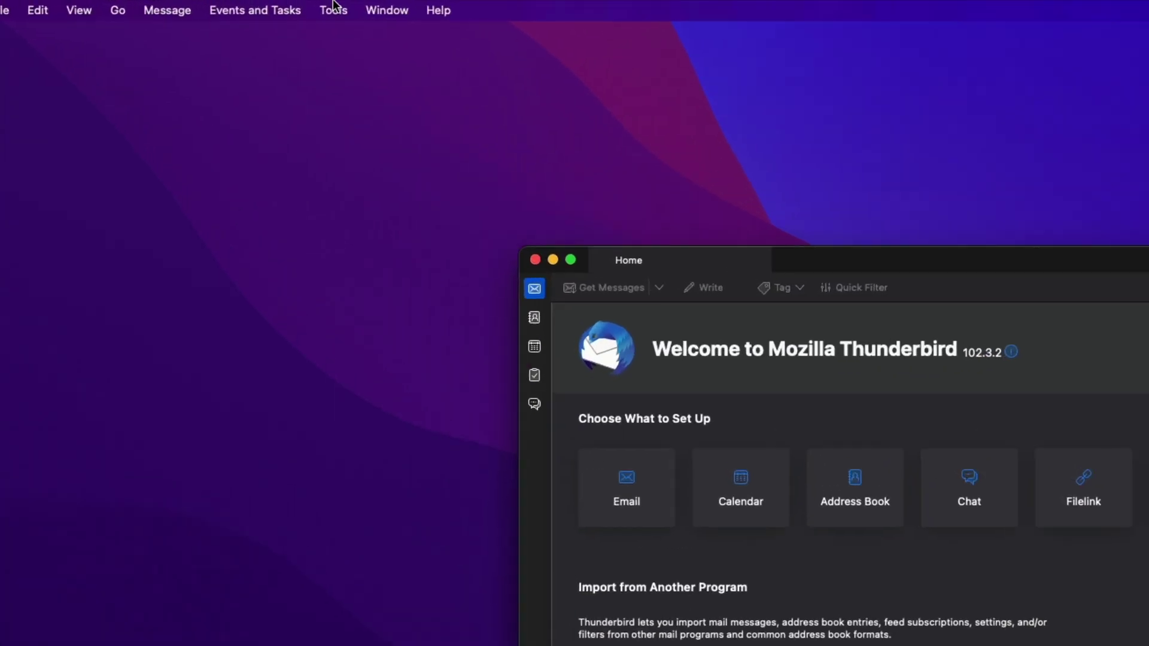
left_click(163, 3)
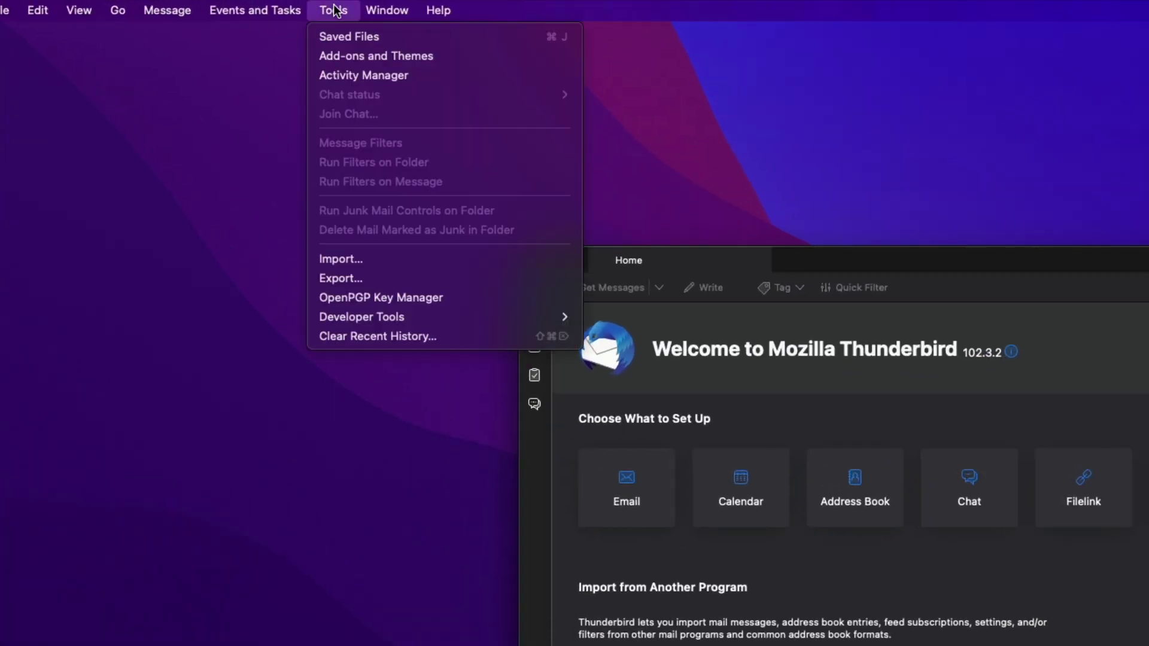
left_click(399, 278)
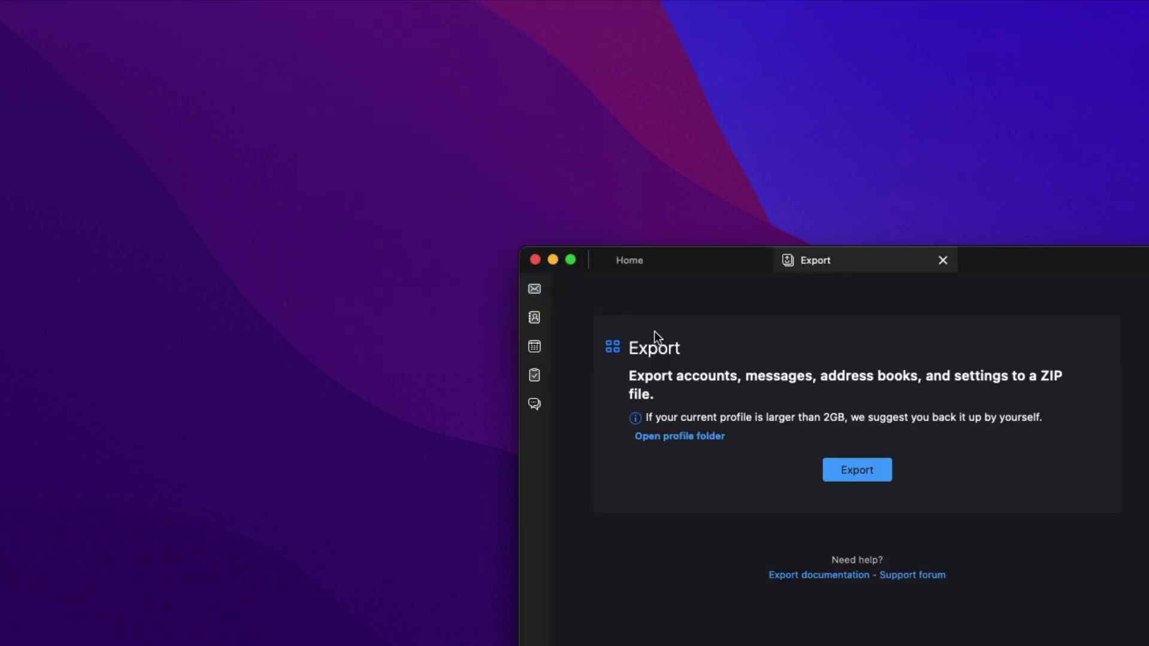
left_click(698, 437)
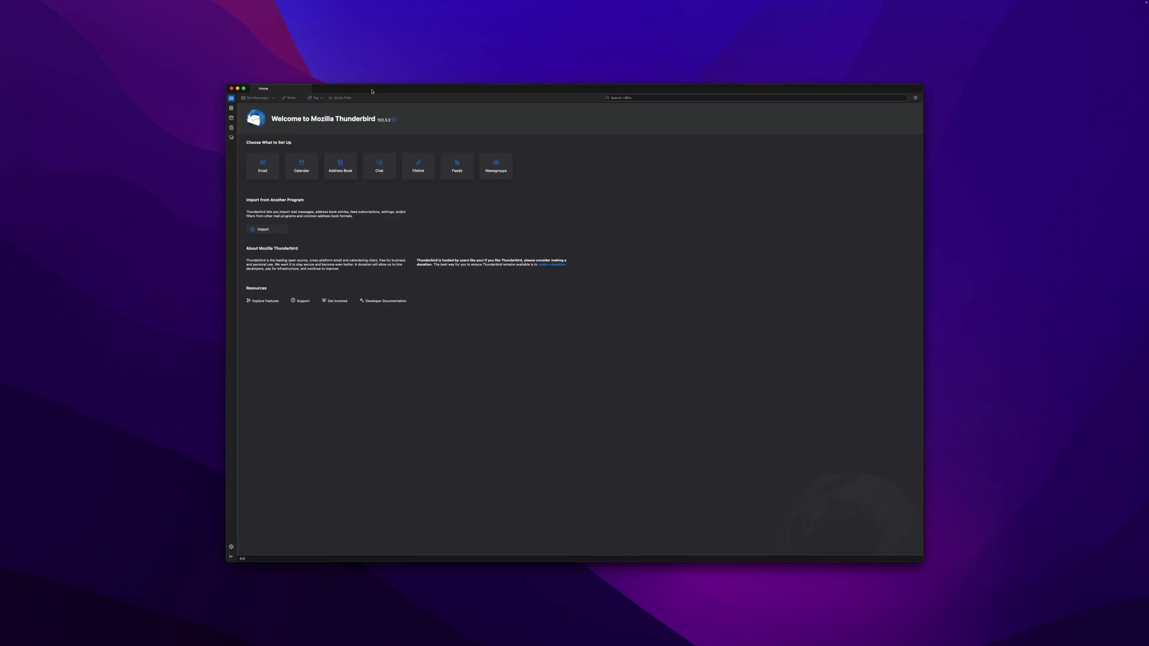
left_click(28, 3)
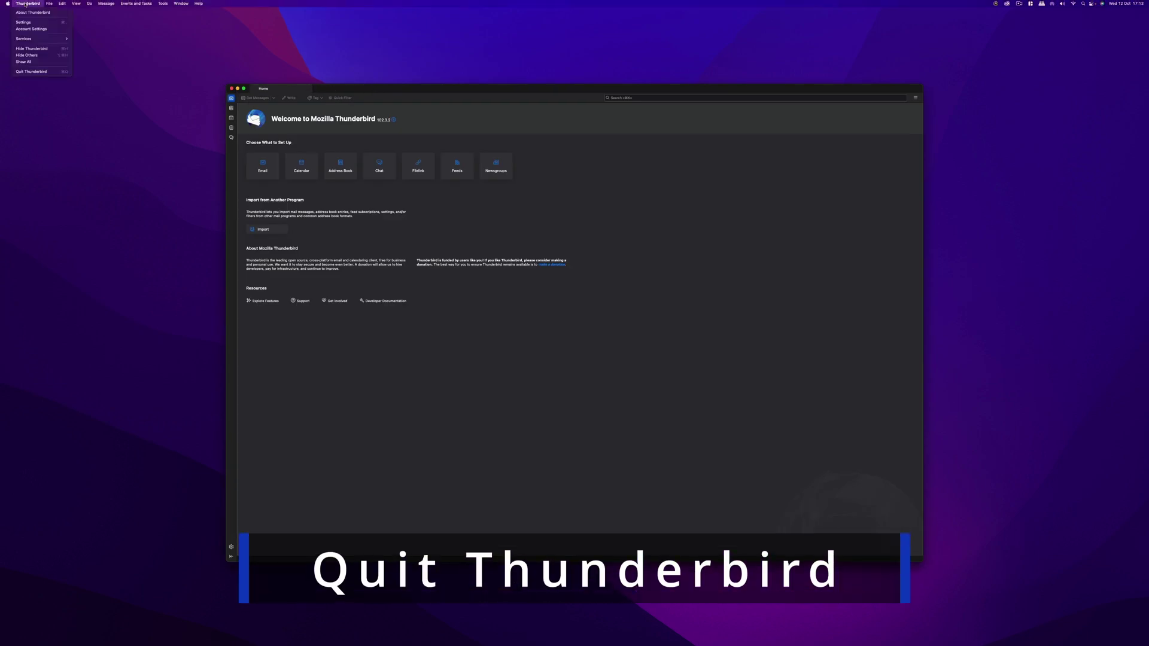
left_click(45, 72)
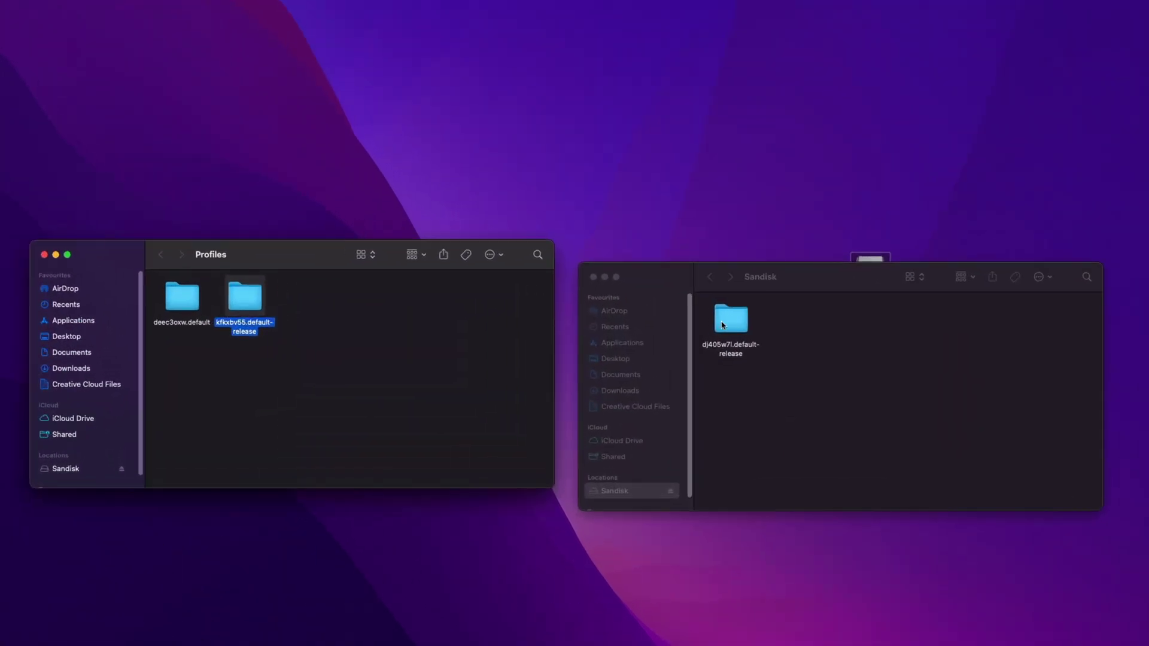
- Copy the old dj405w7l.default-release profile from the Sandisk drive into the new Profiles folder
left_click(724, 328)
key("super+c")
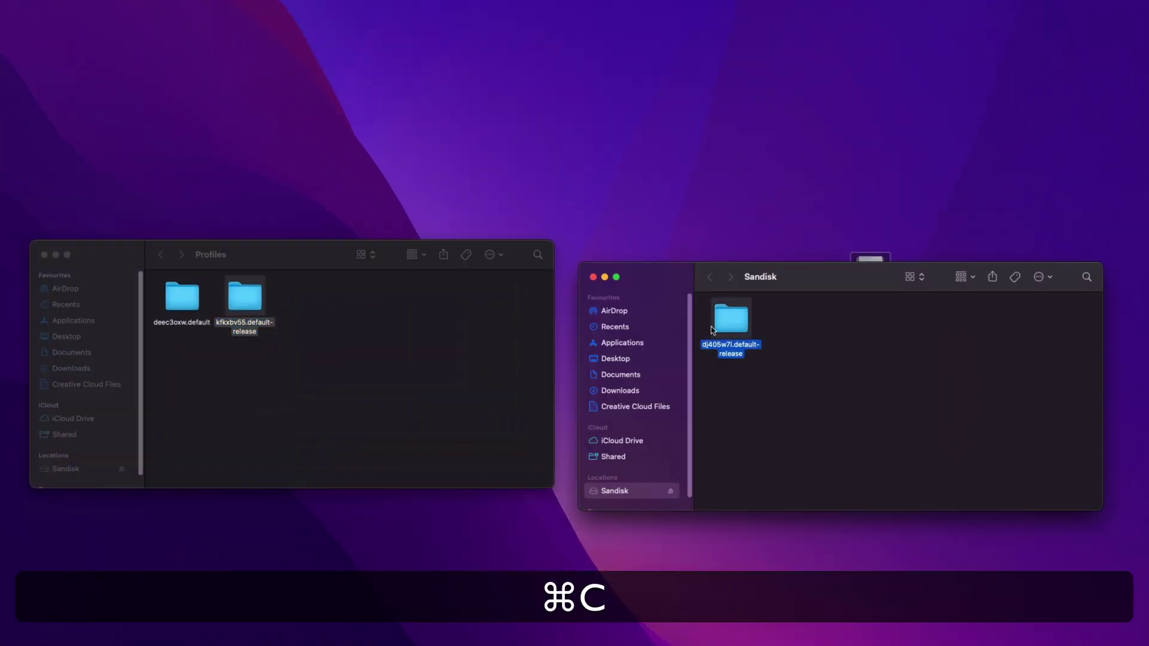
left_click(395, 345)
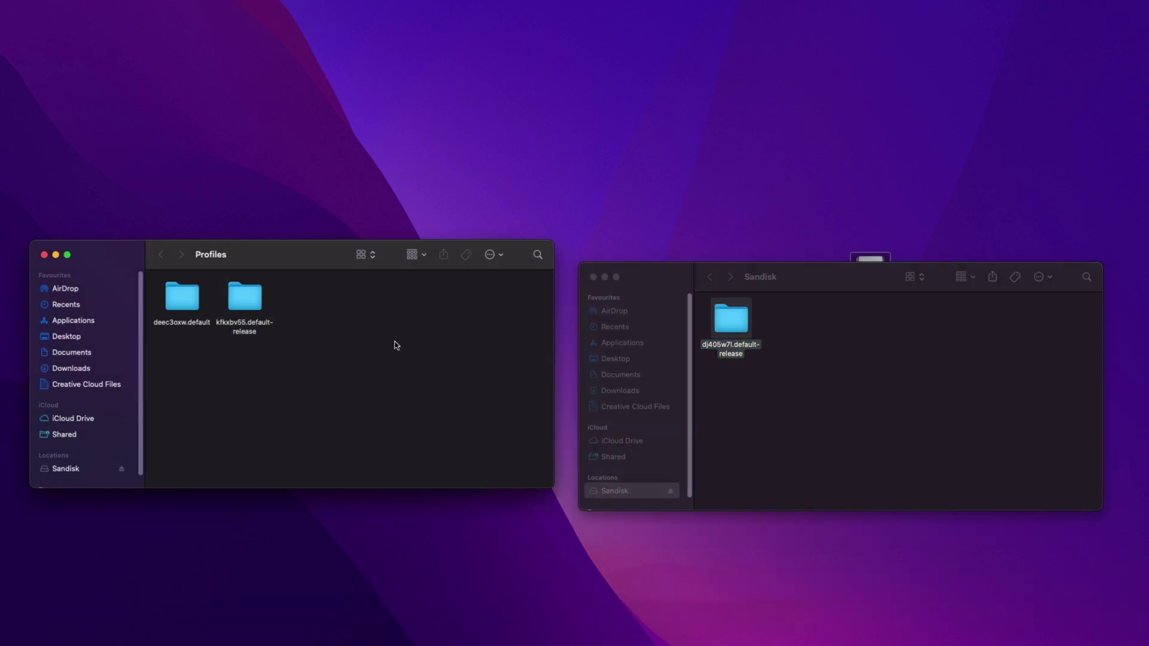
key("super+v")
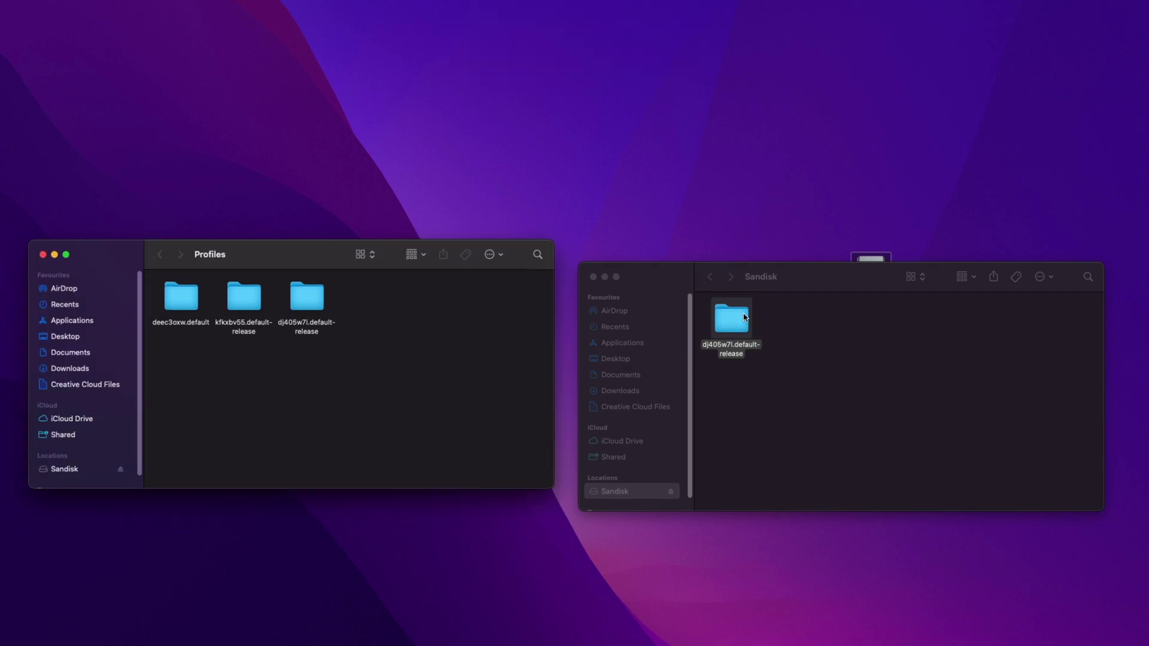
- Close the Sandisk window, eject the drive and select the copied profile folder
left_click(593, 278)
right_click(874, 275)
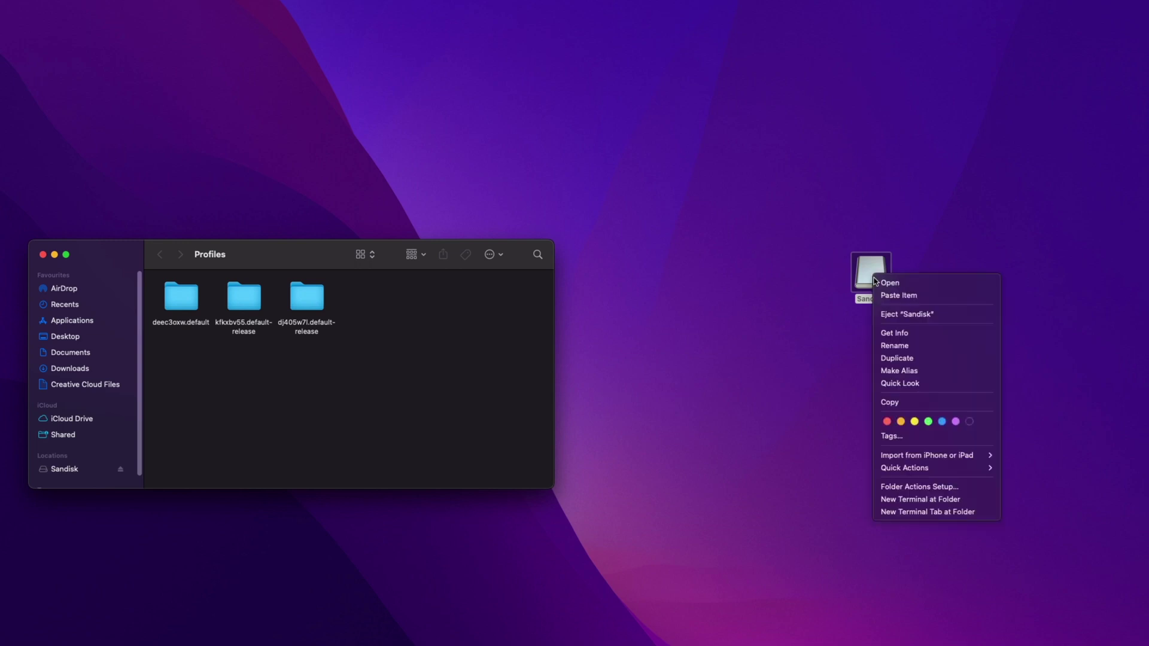
left_click(908, 315)
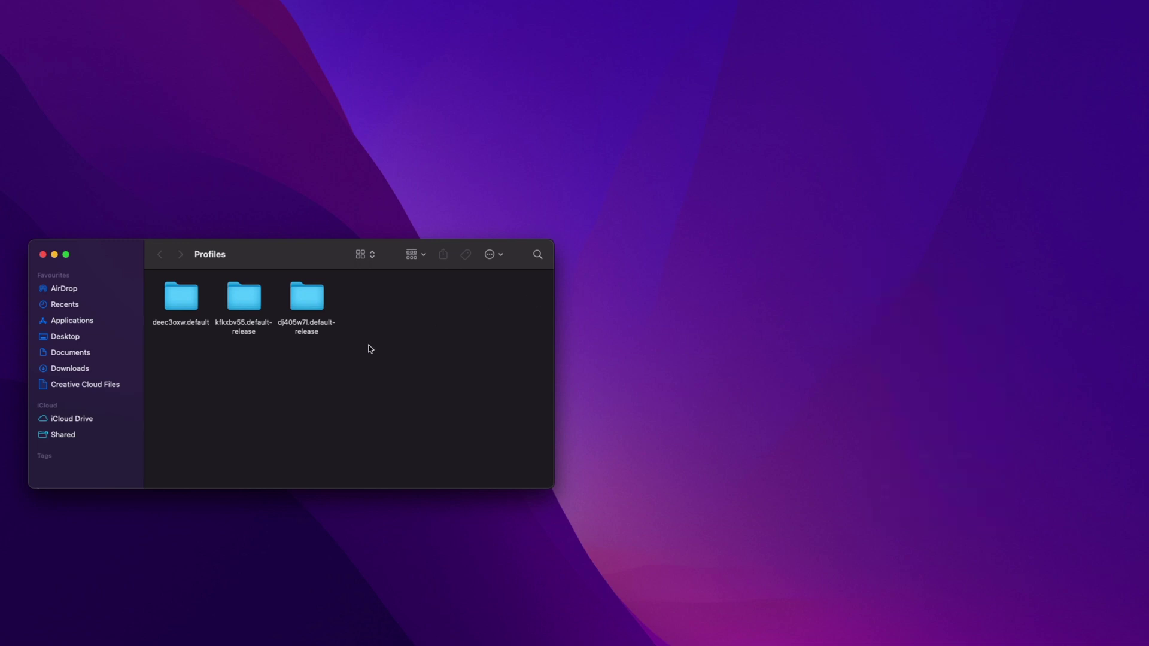
left_click(309, 307)
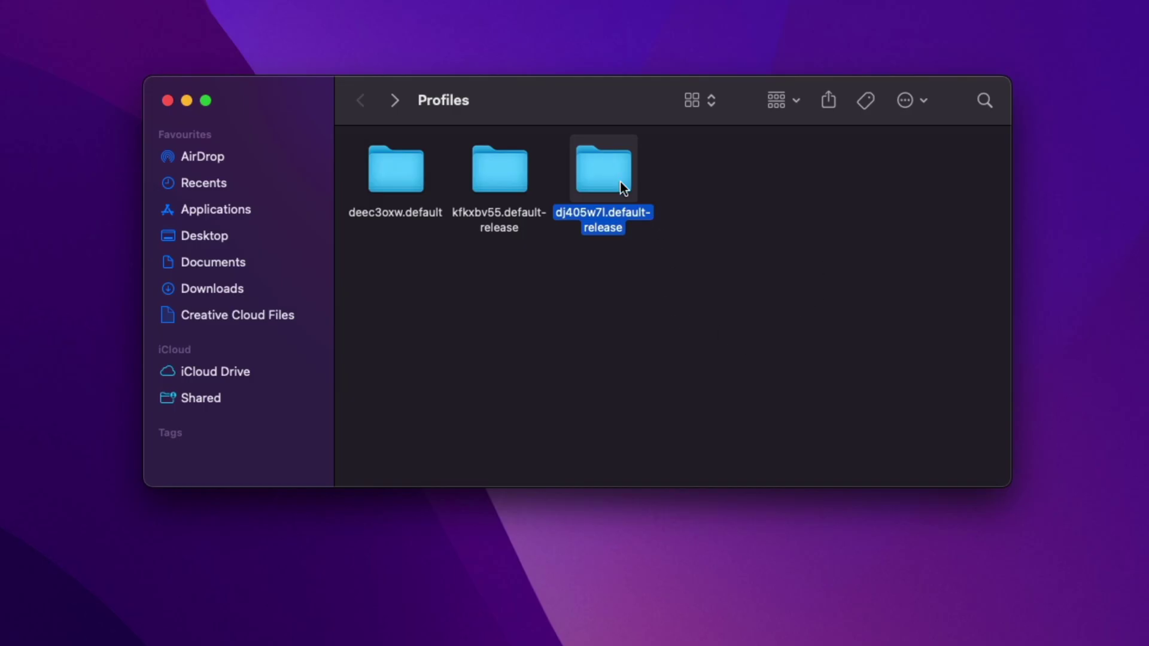
- Copy all dj405w7l.default-release files into deec3oxw.default, replacing times.json
double_click(620, 181)
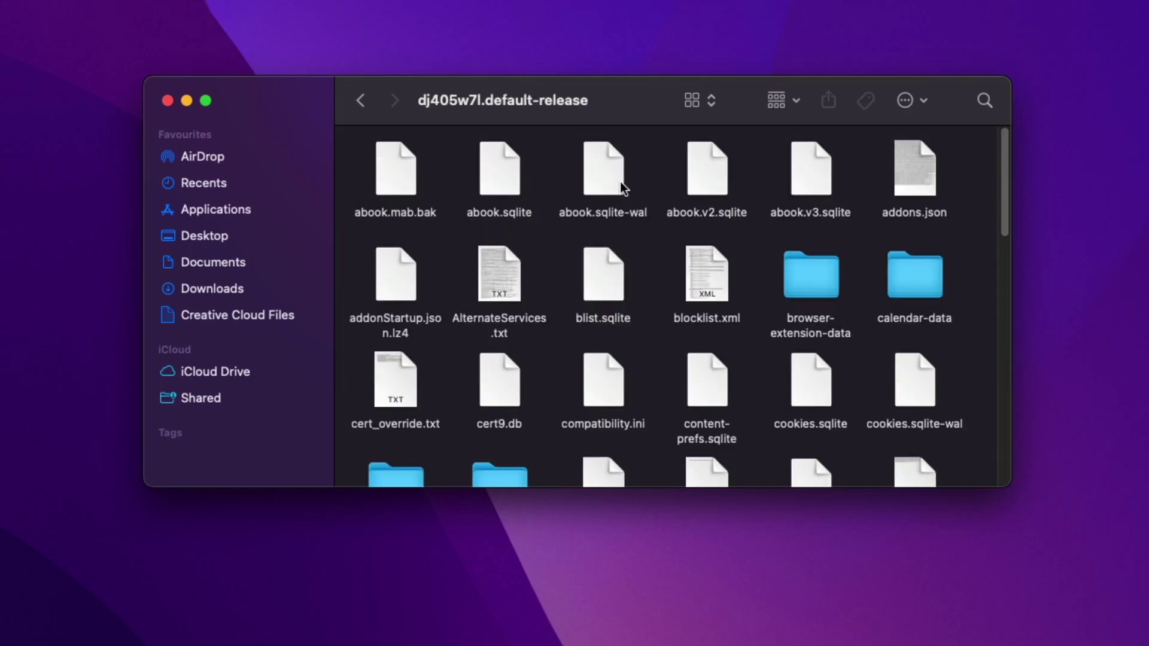
key("super+a")
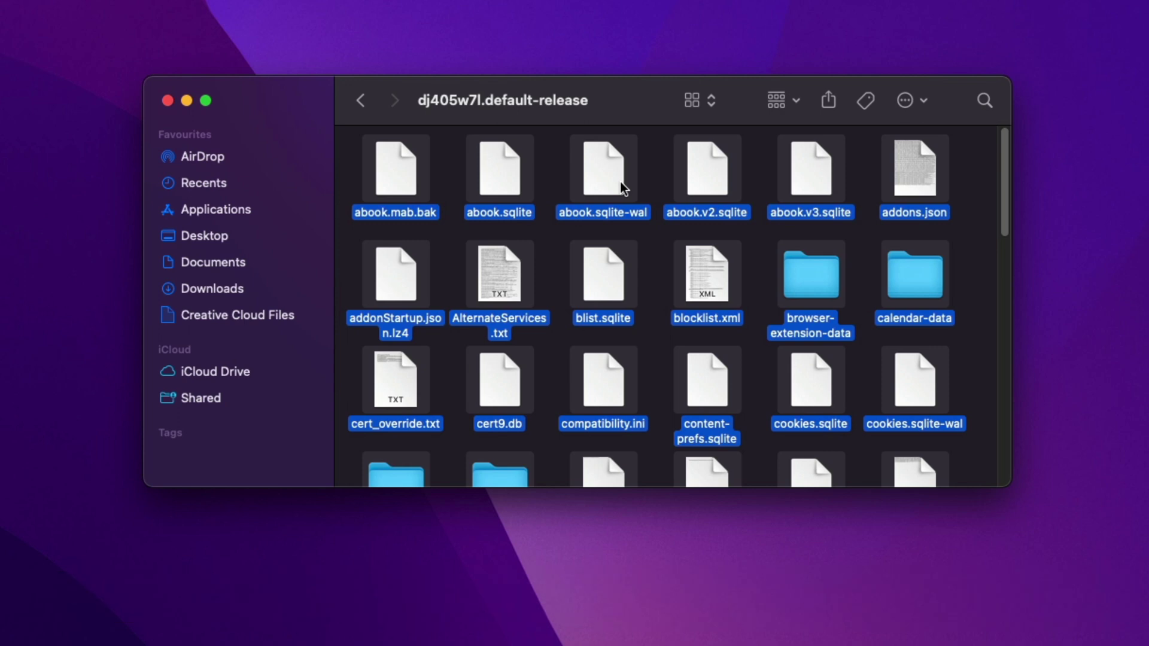
key("super+c")
left_click(362, 102)
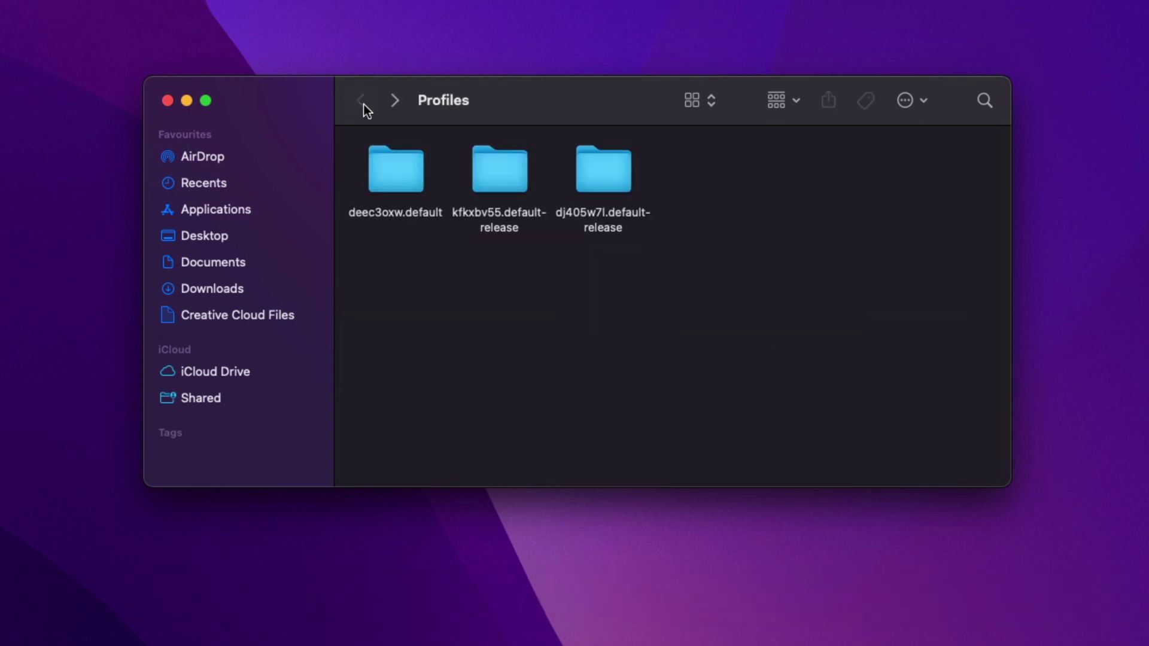
left_click(399, 179)
double_click(400, 179)
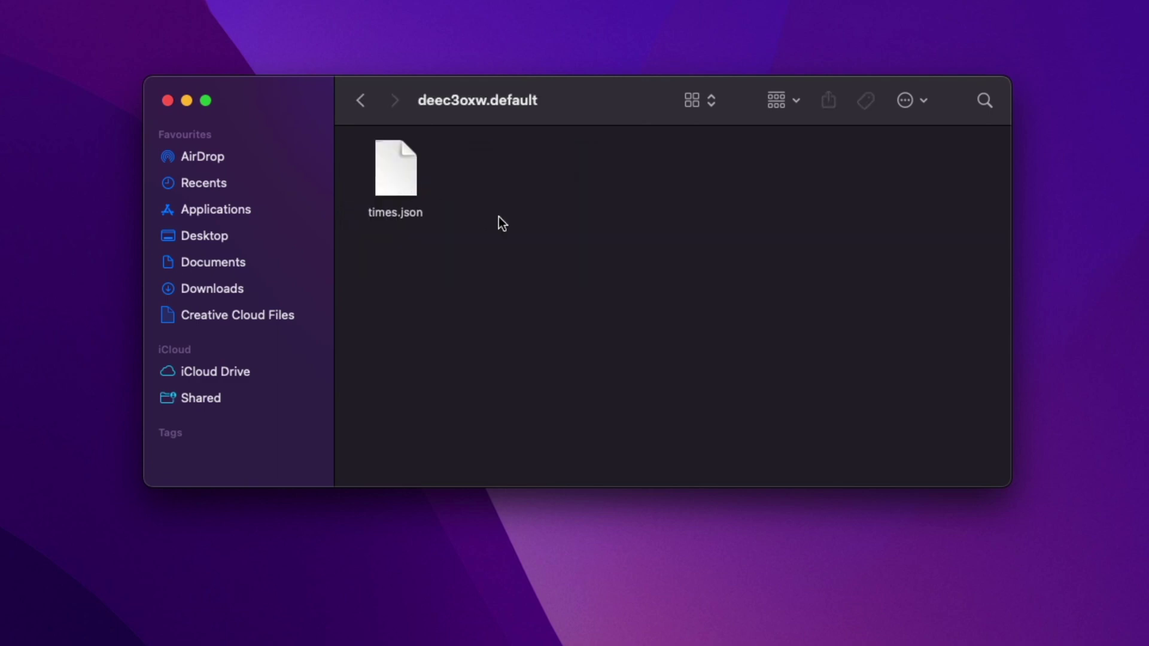
key("super+v")
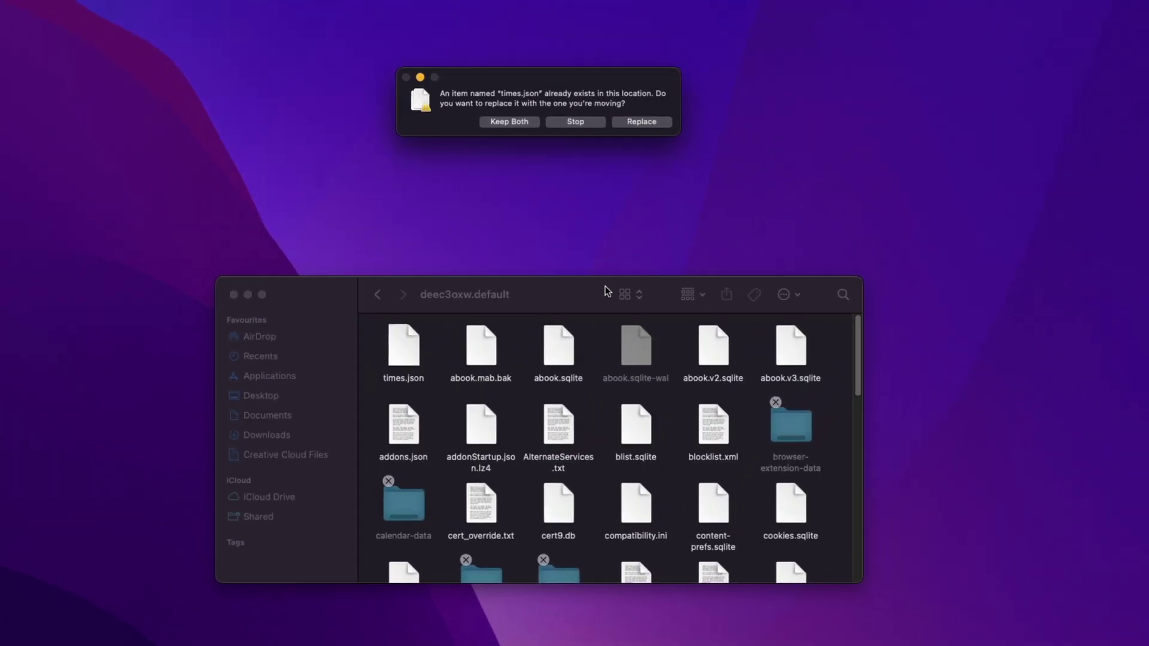
left_click(638, 124)
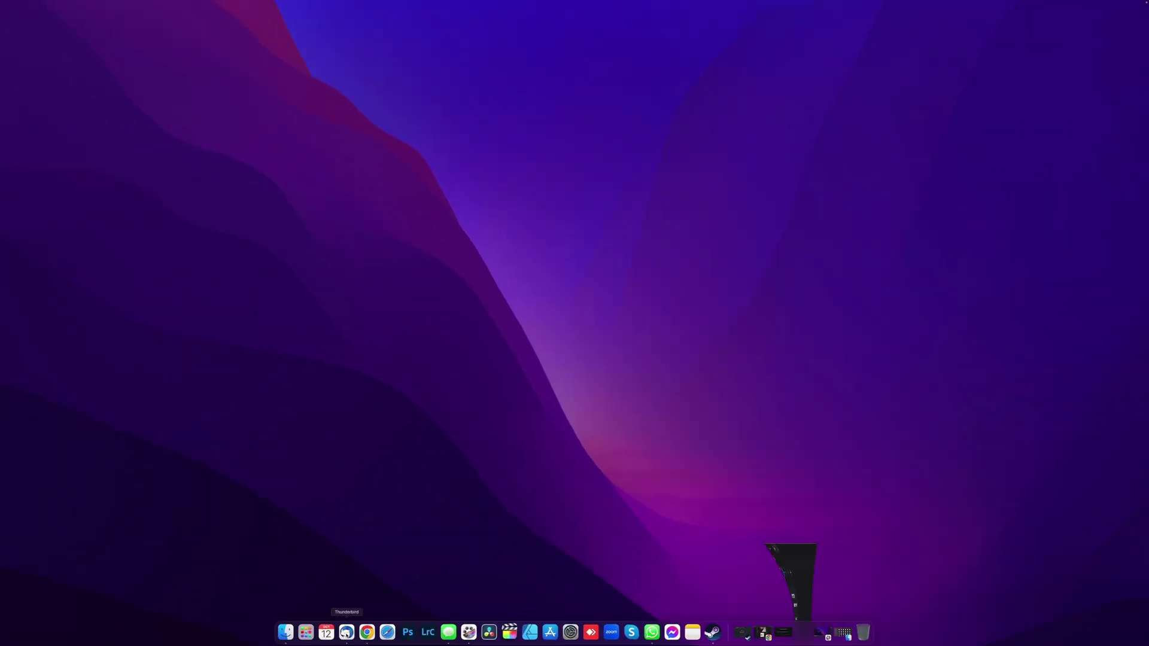
- Import all four data types from another Thunderbird installation's default profile
left_click(346, 633)
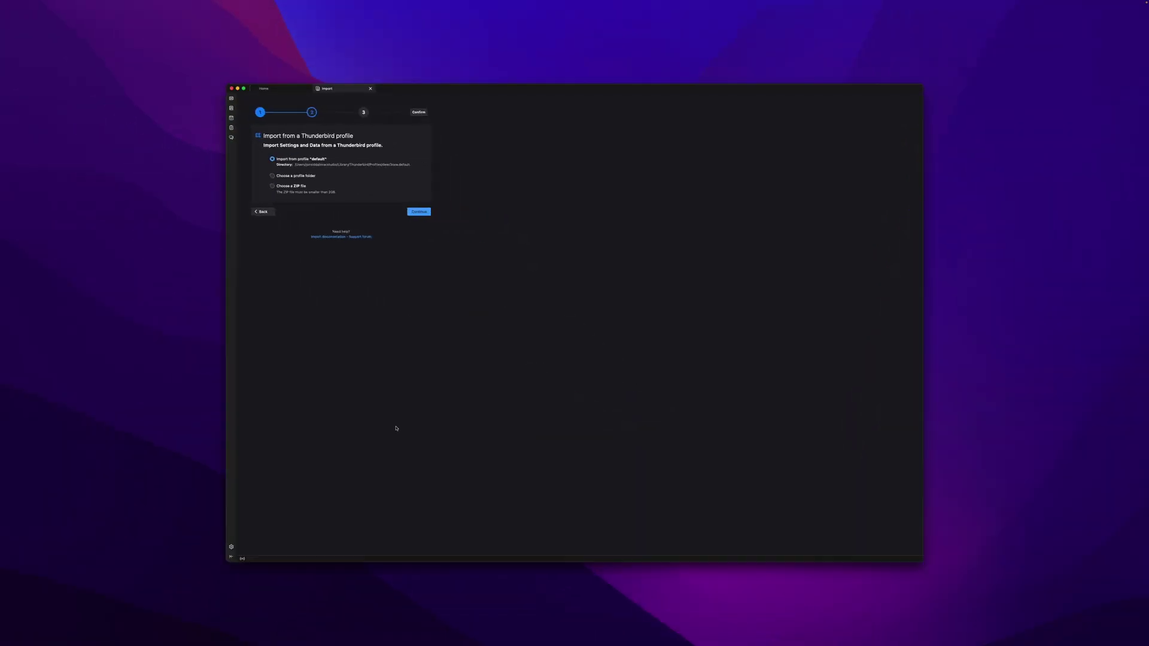
left_click(370, 88)
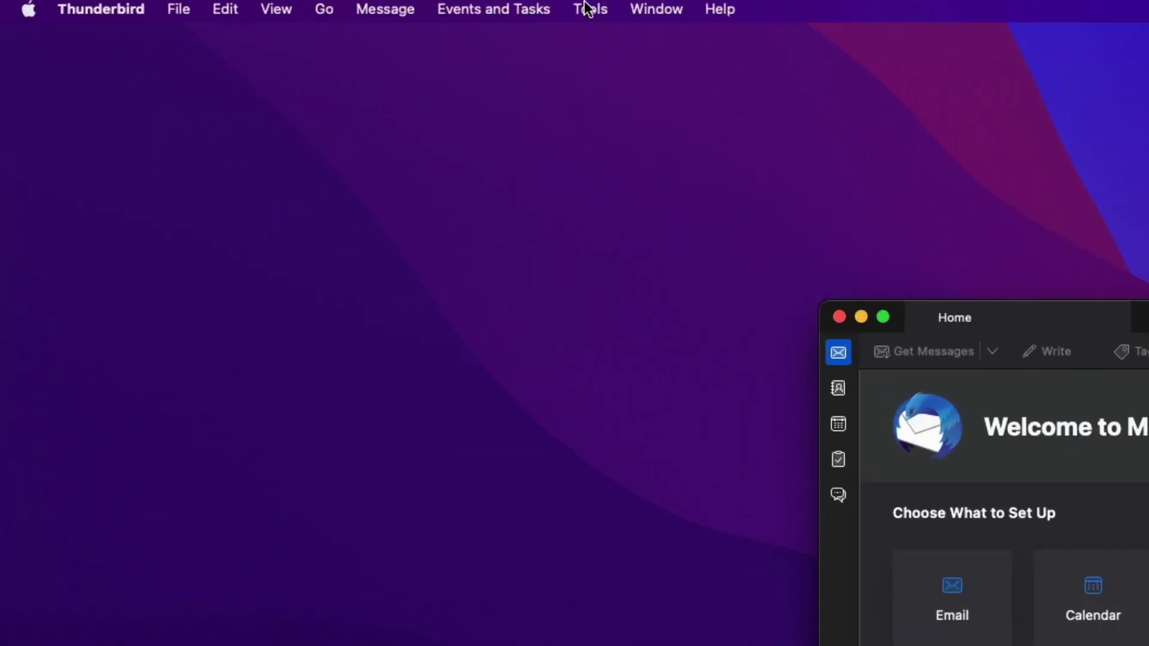
left_click(163, 5)
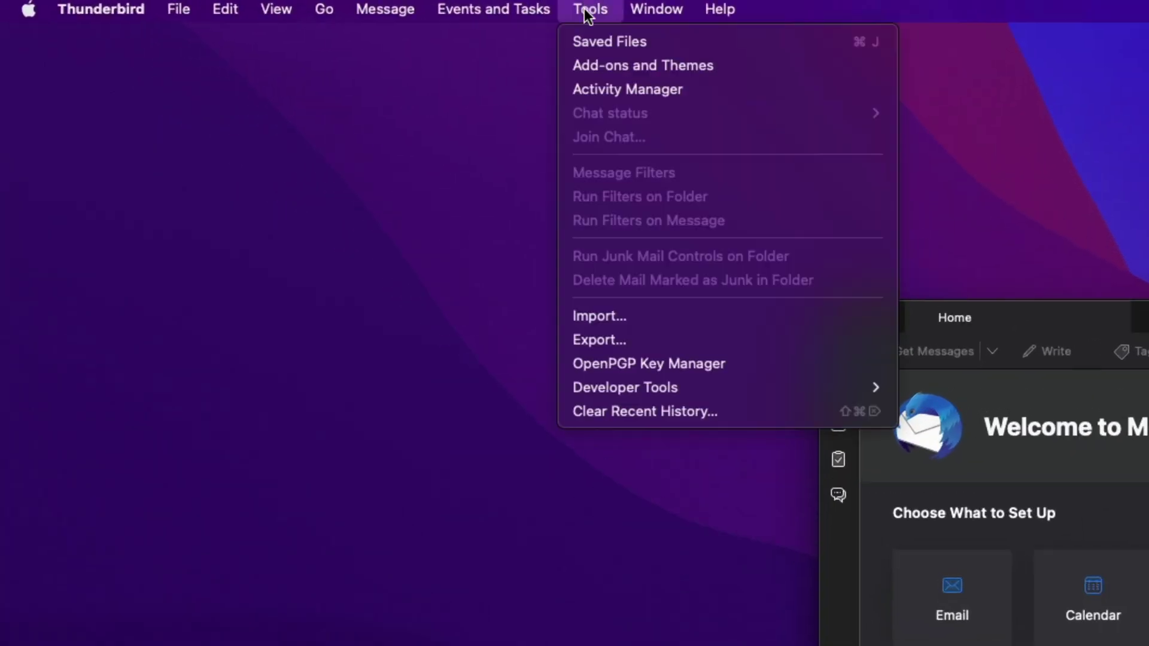
left_click(659, 316)
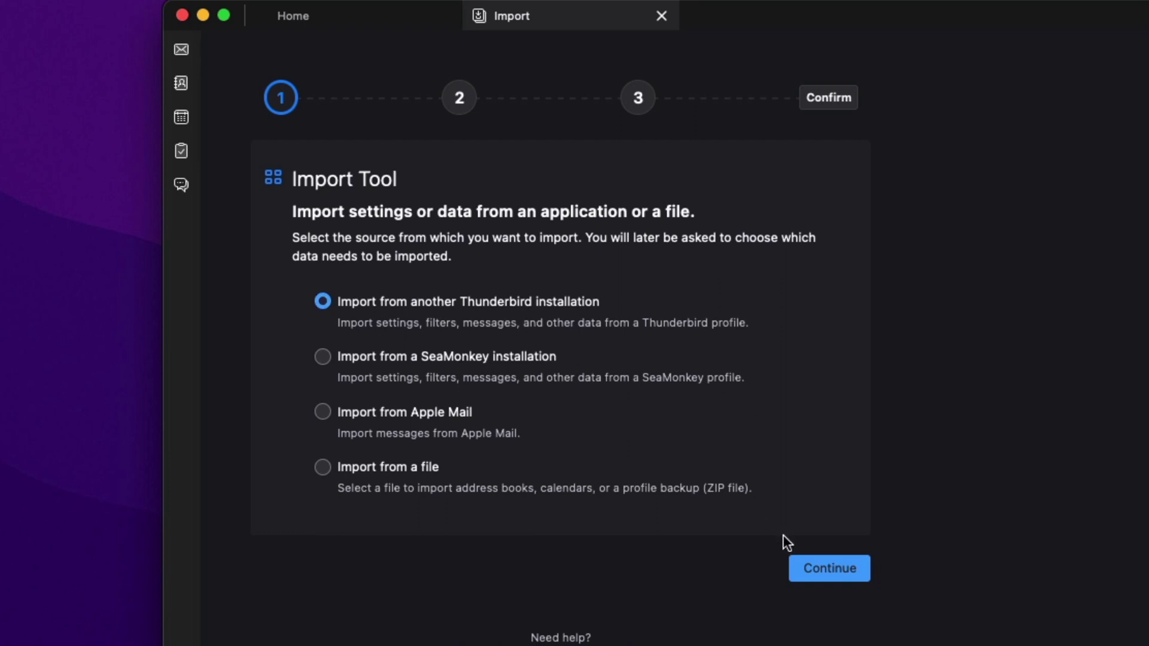
left_click(845, 569)
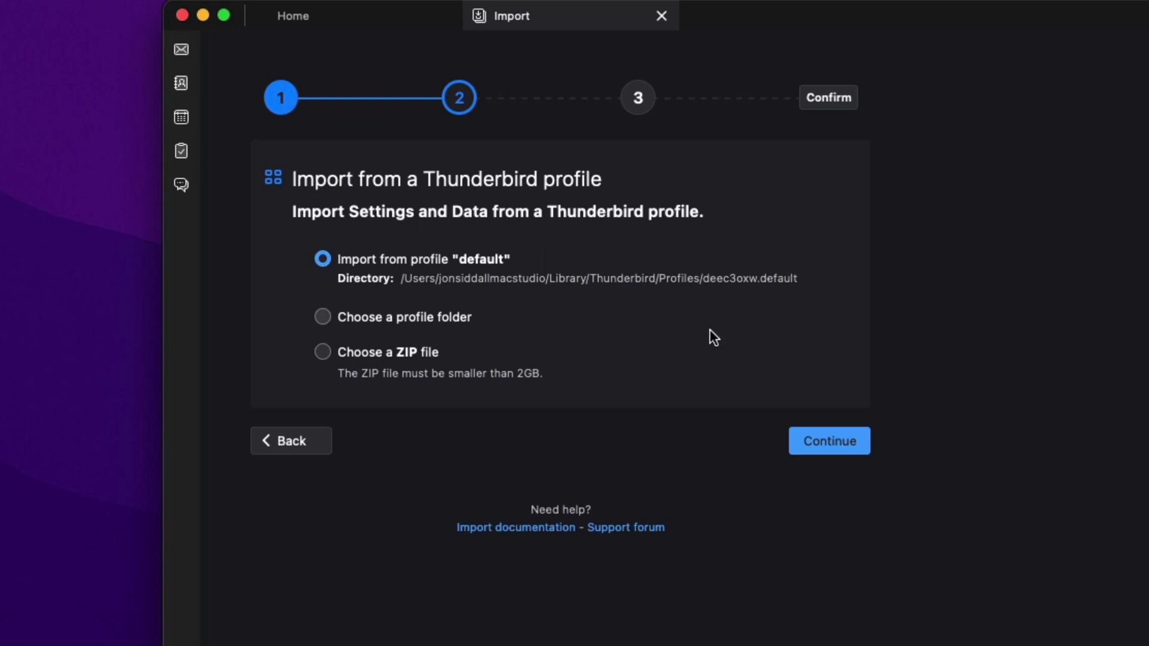
left_click(843, 442)
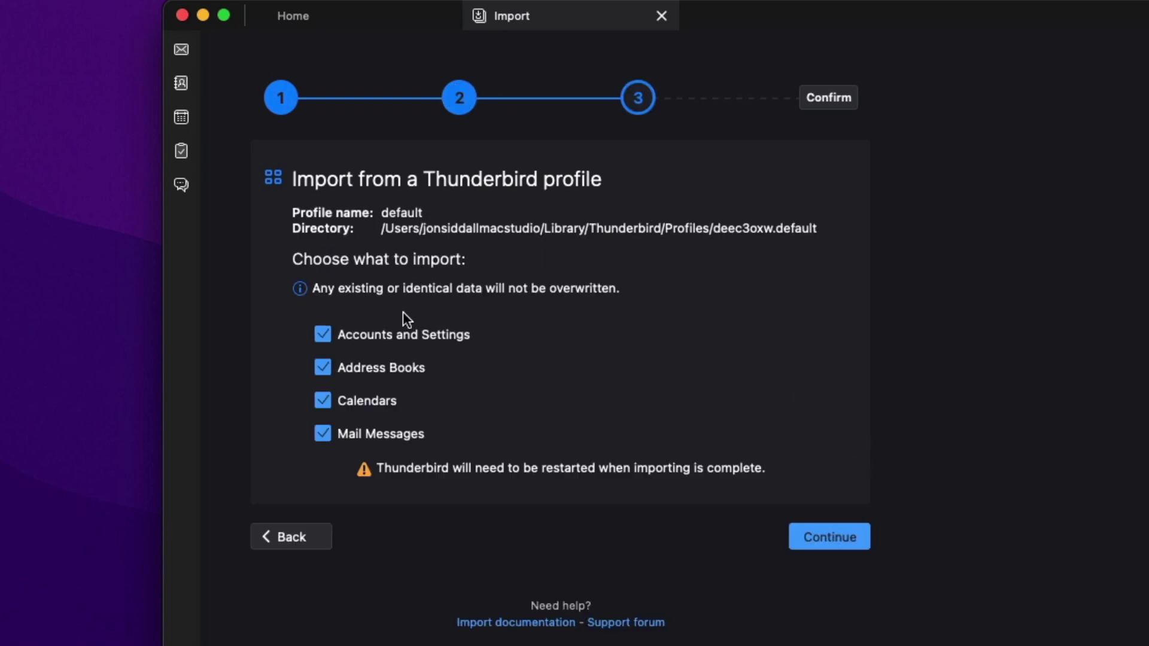
left_click(839, 539)
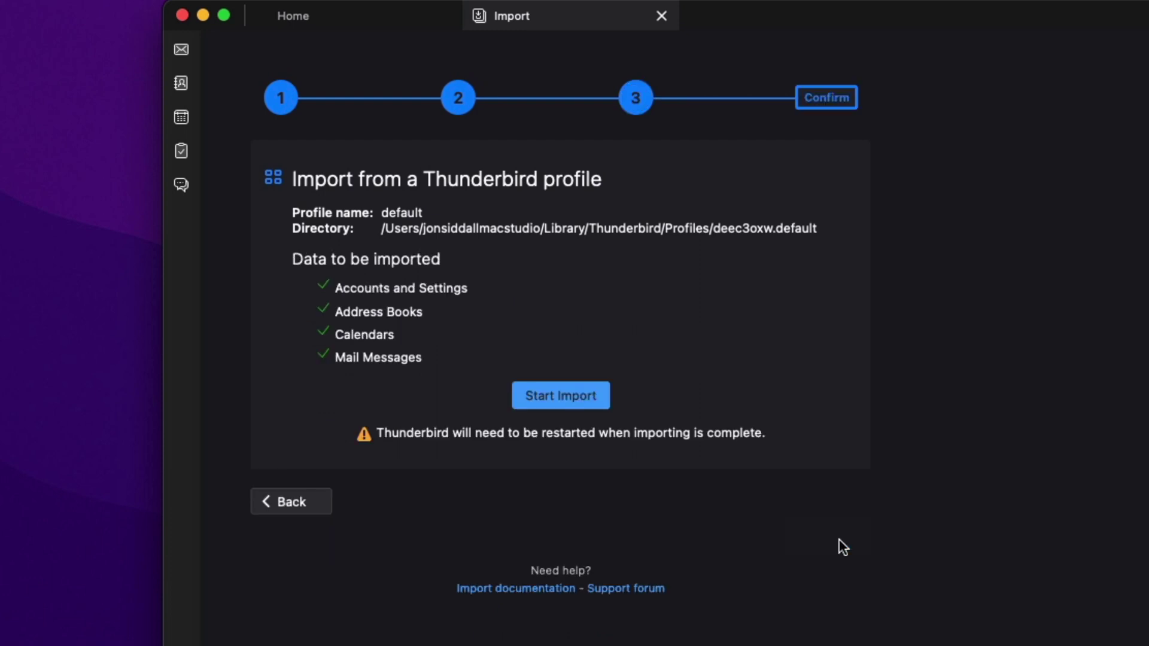
left_click(572, 397)
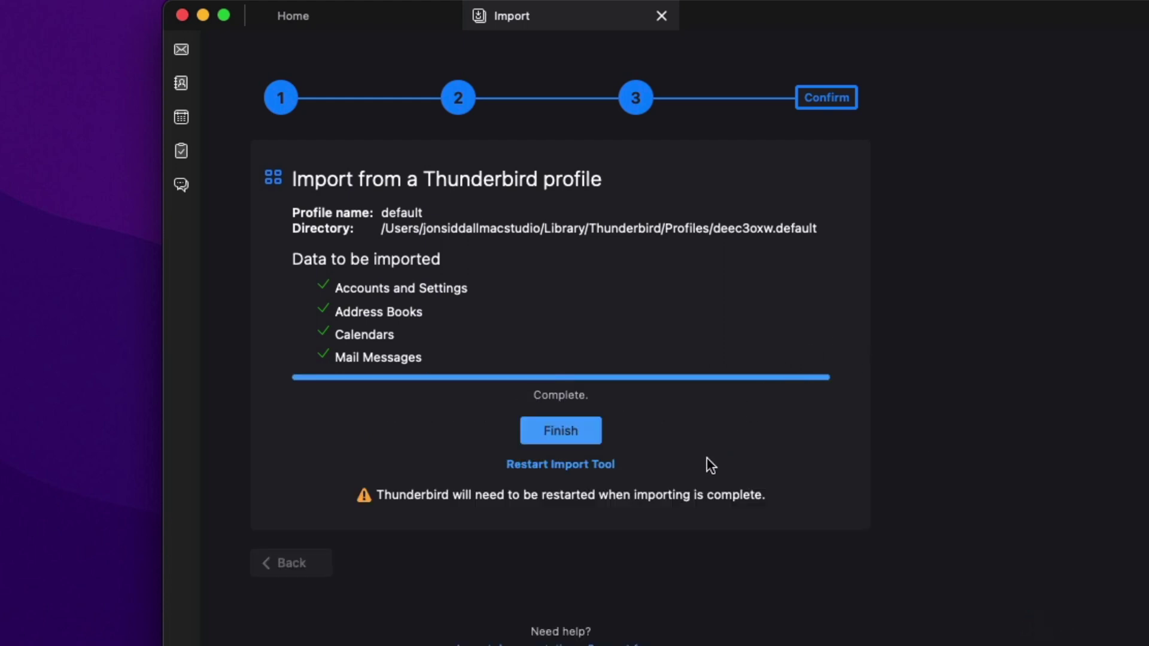
- Finish the import wizard so Thunderbird restarts with the restored profile
left_click(582, 433)
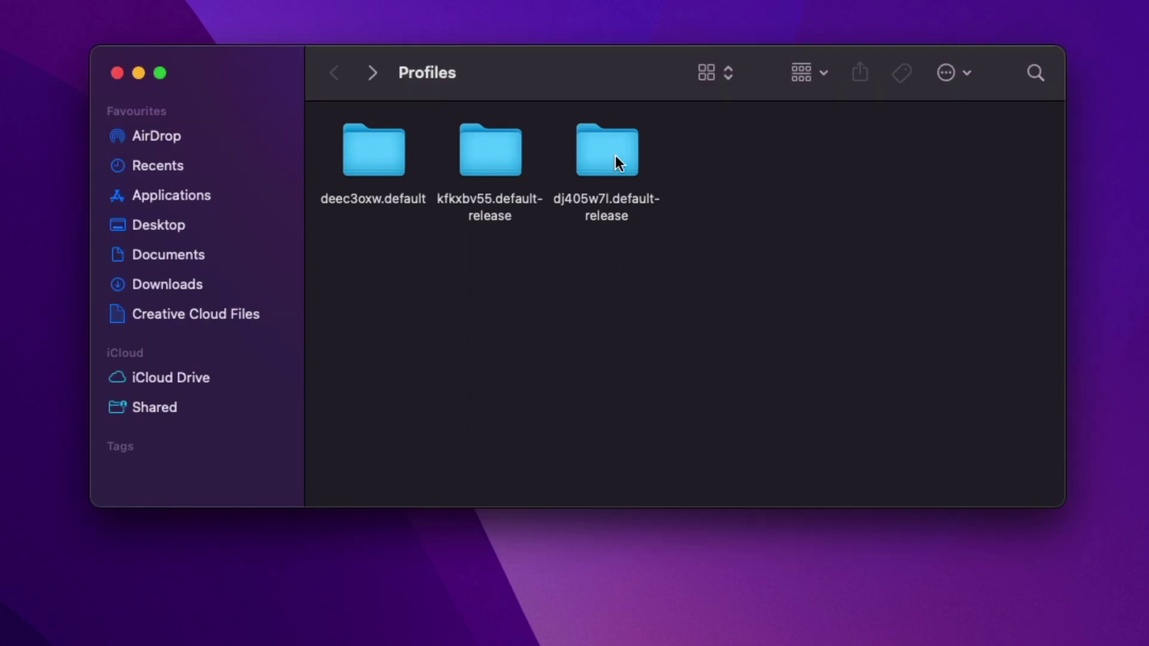
- Move the dj405w7l.default-release folder in Profiles to the Bin
left_click(615, 155)
right_click(615, 155)
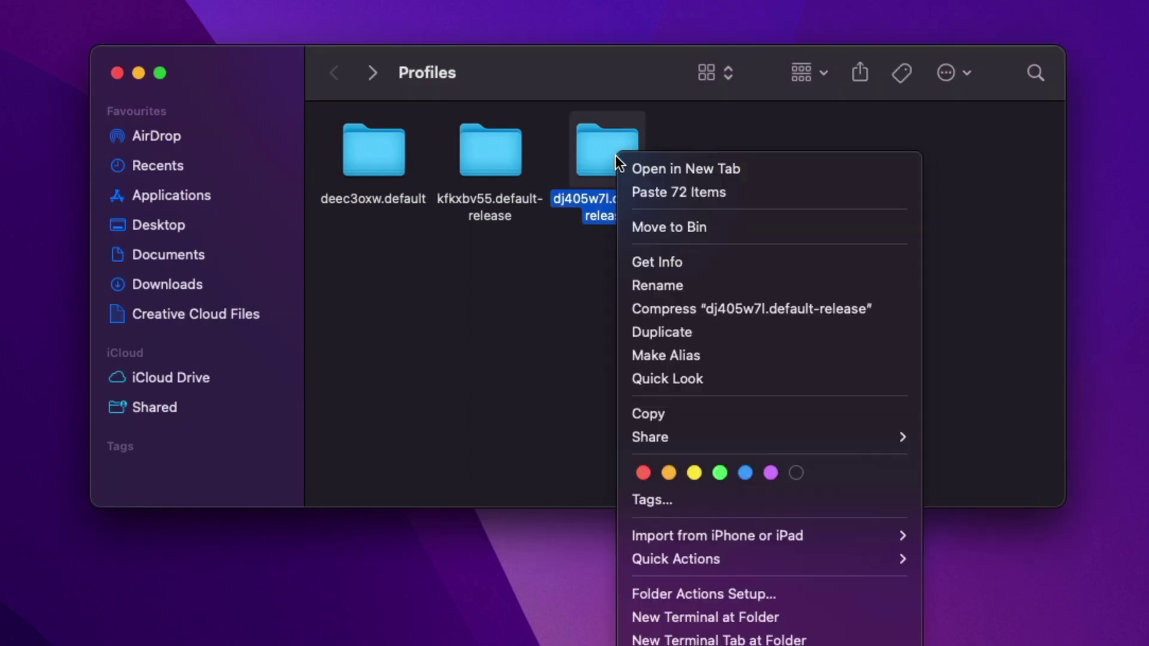
left_click(683, 228)
left_click(379, 159)
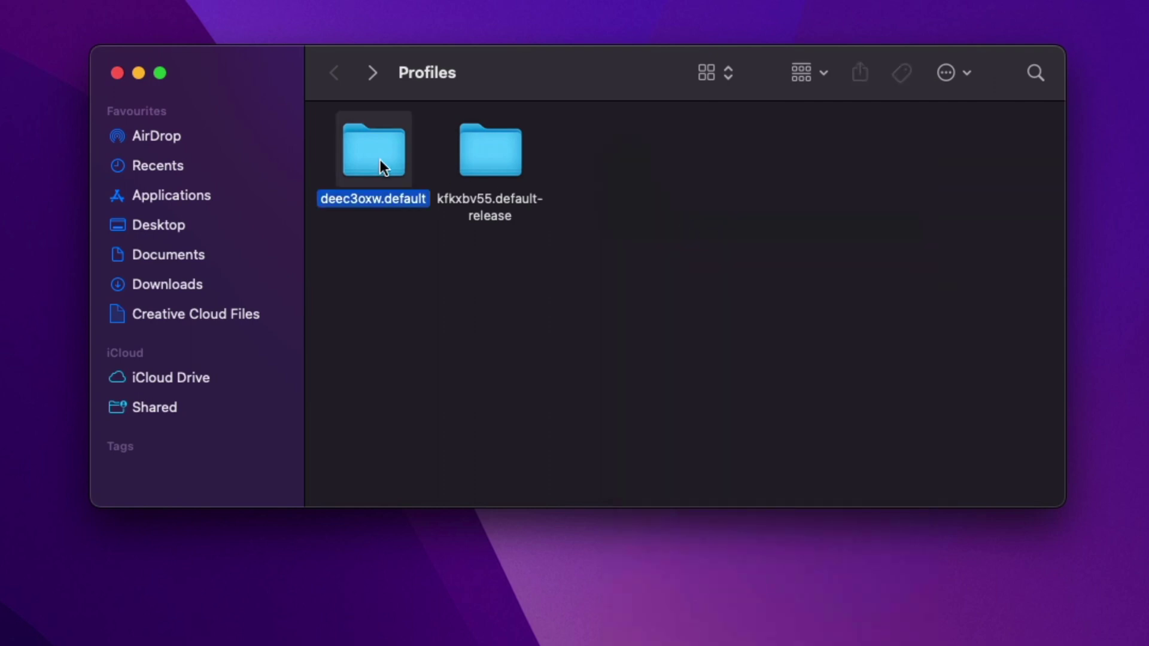